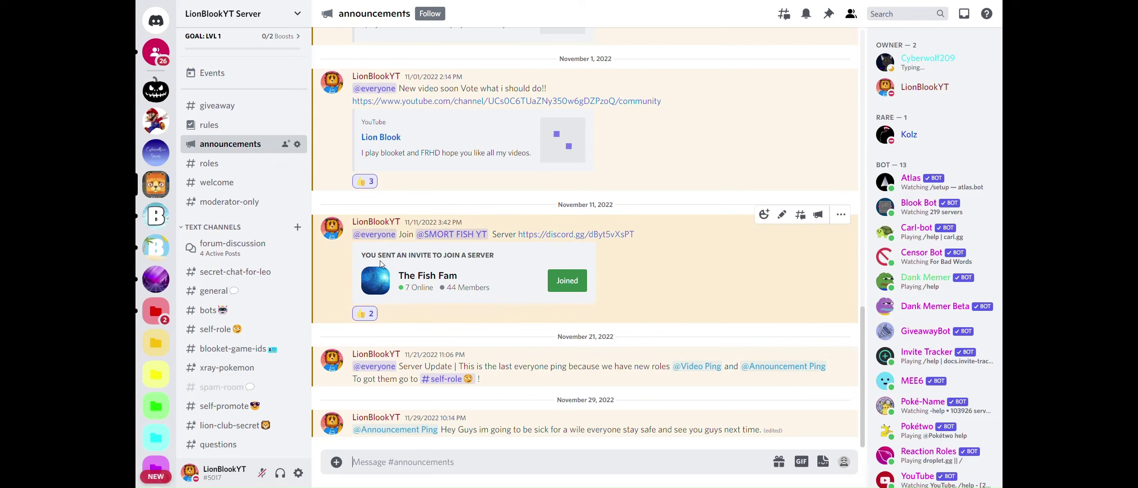
scroll(267, 329, down, 2)
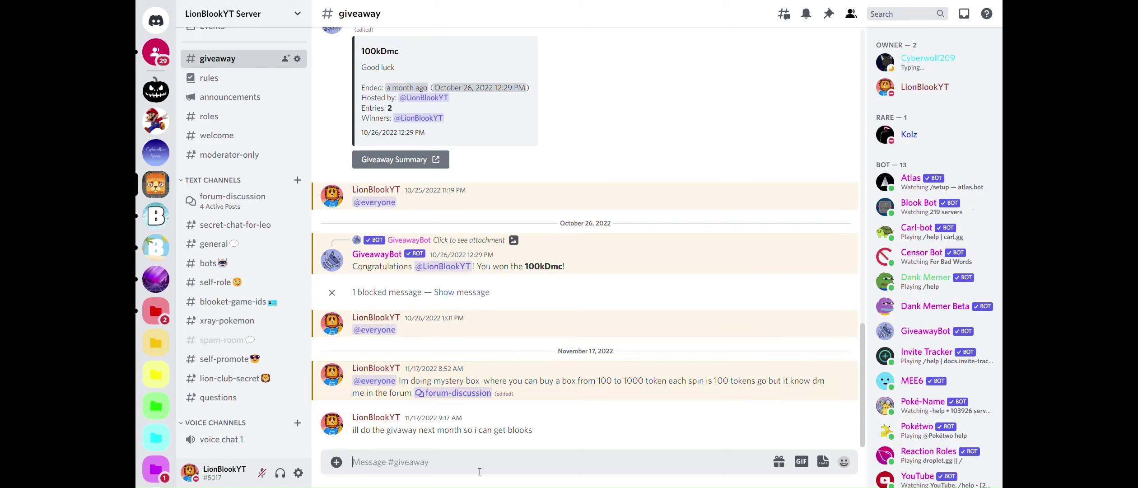
mouse_move(156, 183)
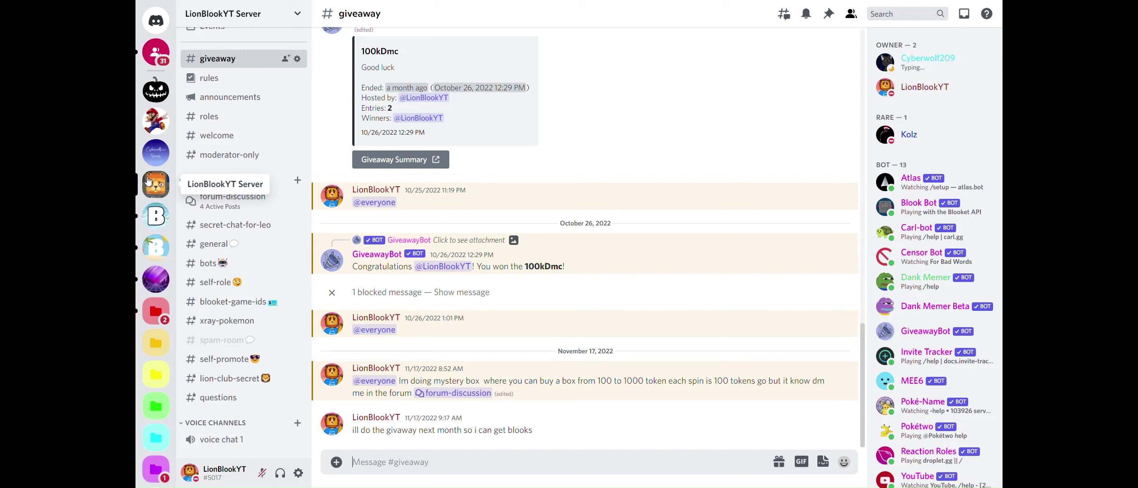
Step: Visit Blooket Community's announcements, blooket-leaks, role-info, server-status, reaction-roles and winter-2022-role channels
click(156, 217)
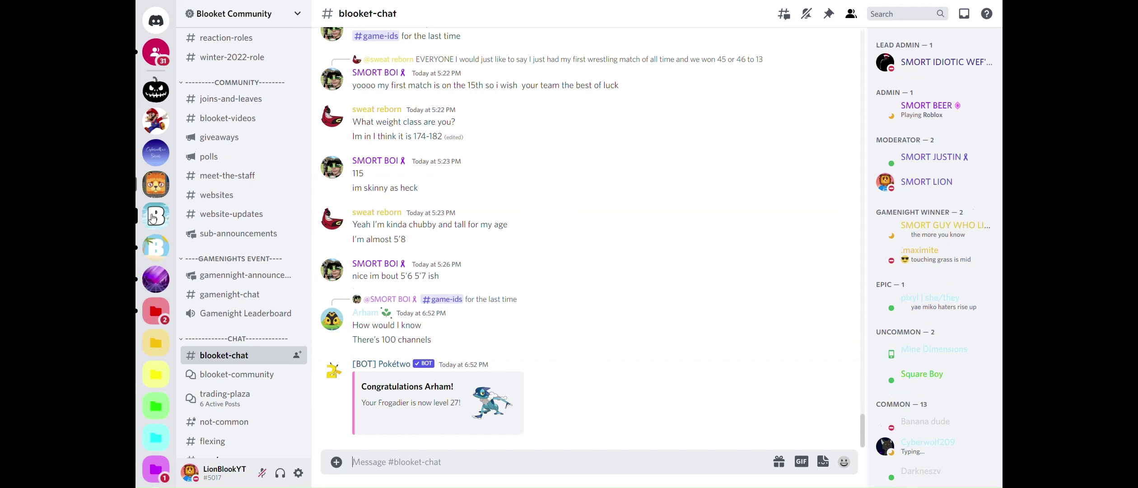
scroll(271, 232, up, 4)
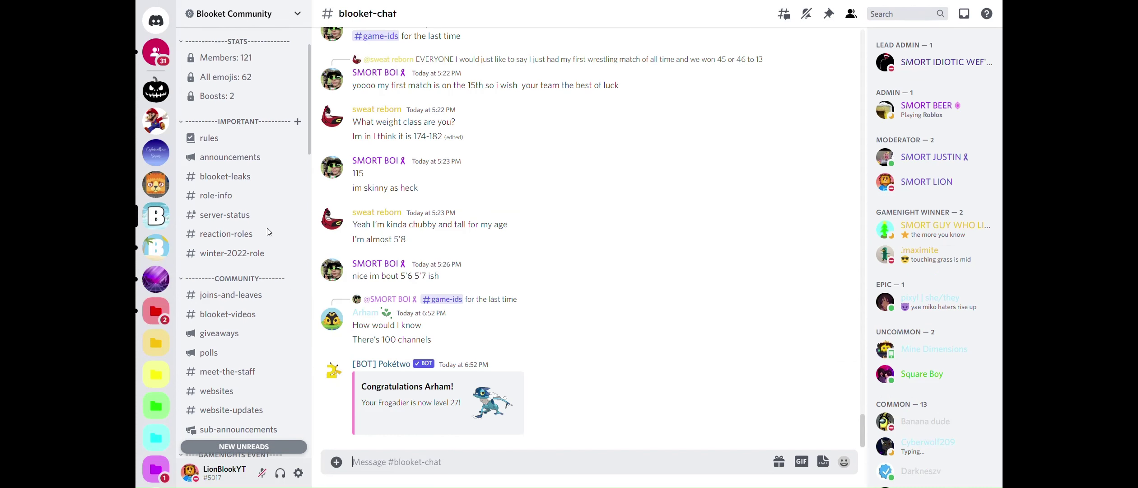
scroll(270, 232, up, 1)
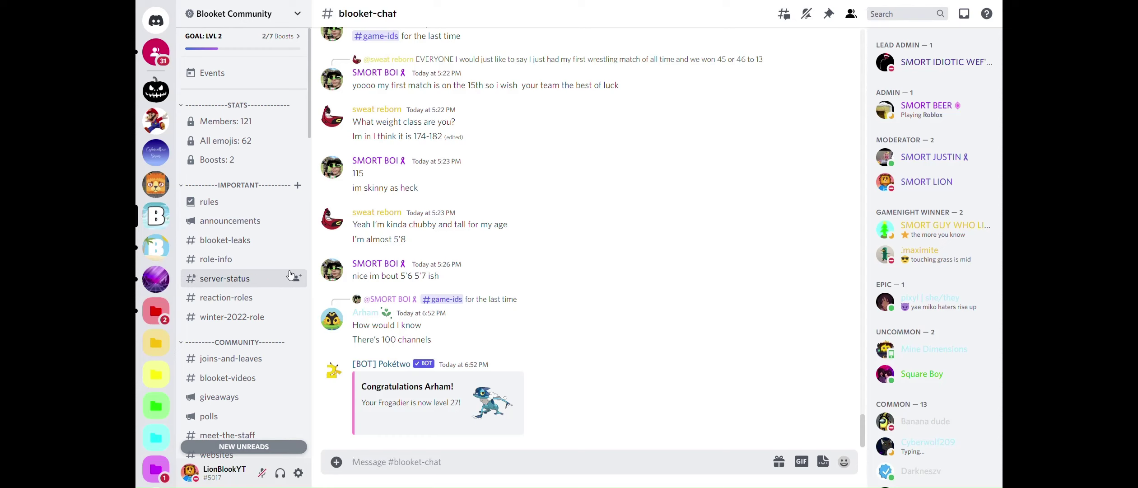
click(233, 222)
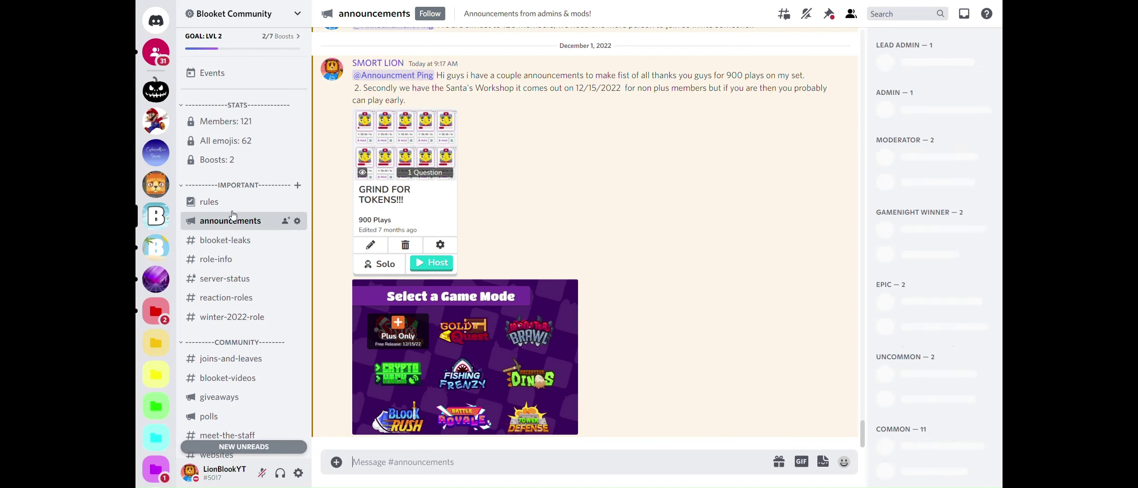
click(246, 242)
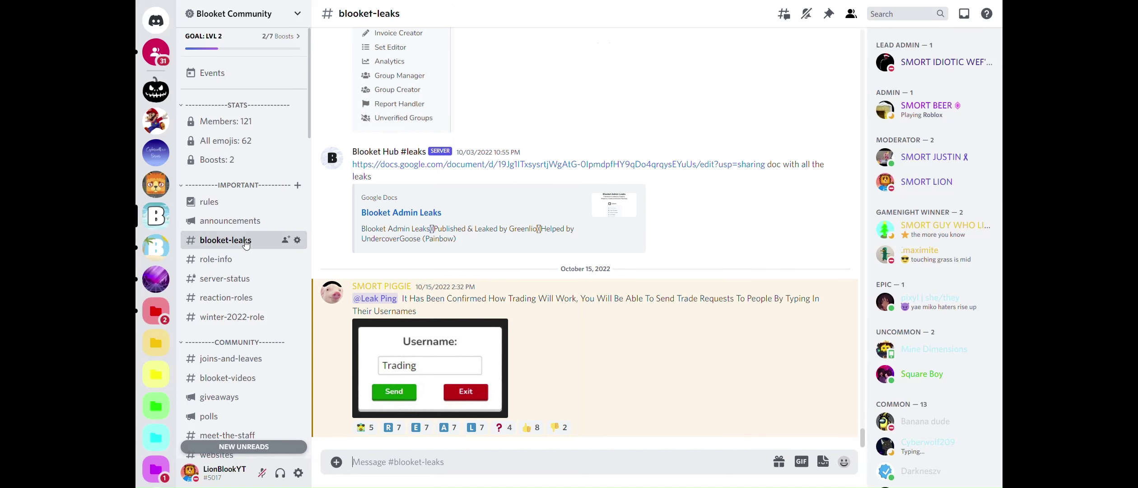
click(229, 263)
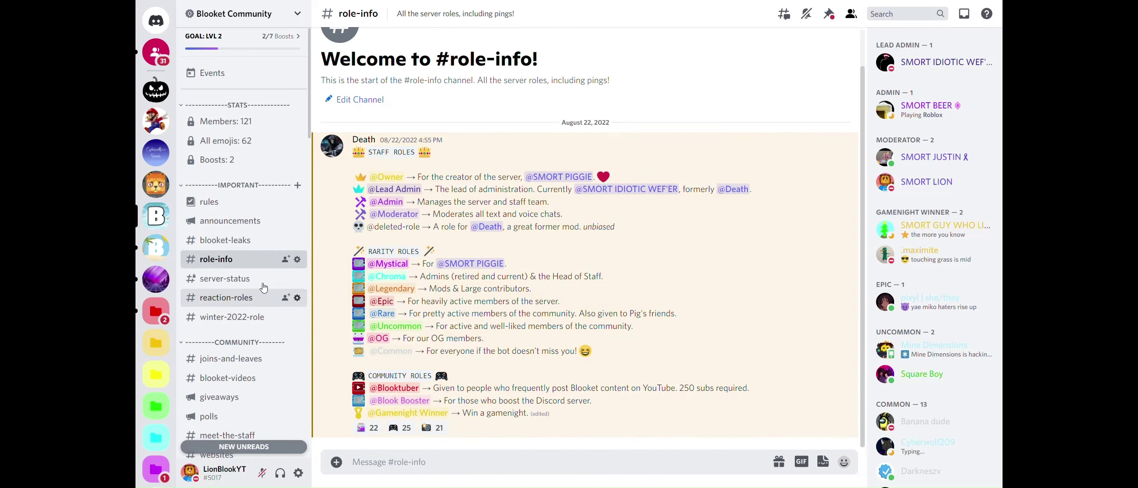
click(239, 281)
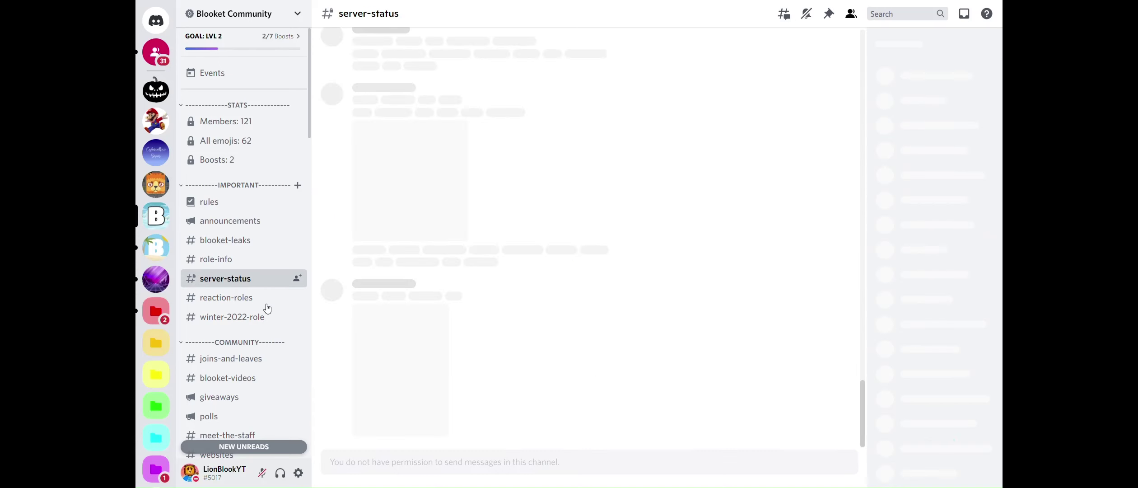
click(233, 299)
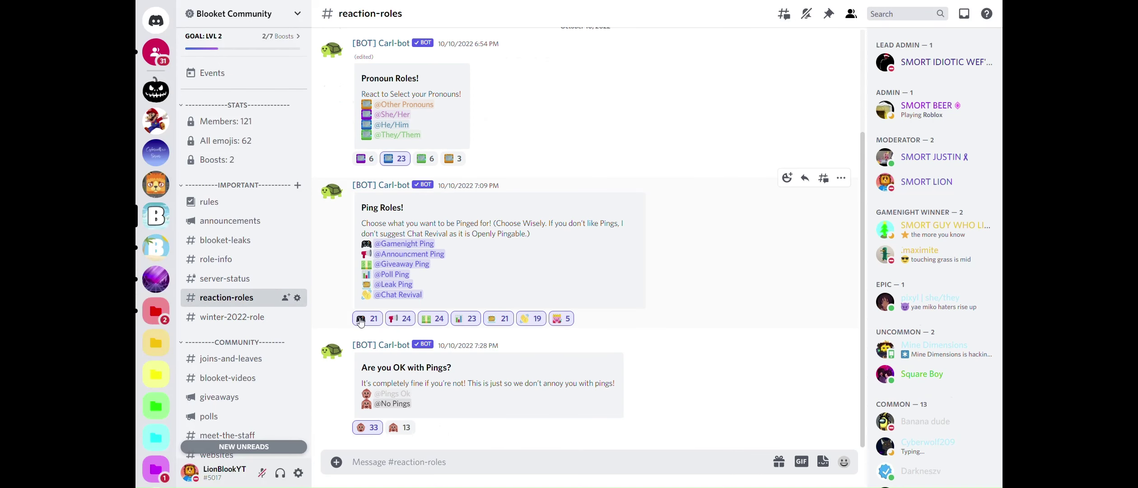
click(236, 315)
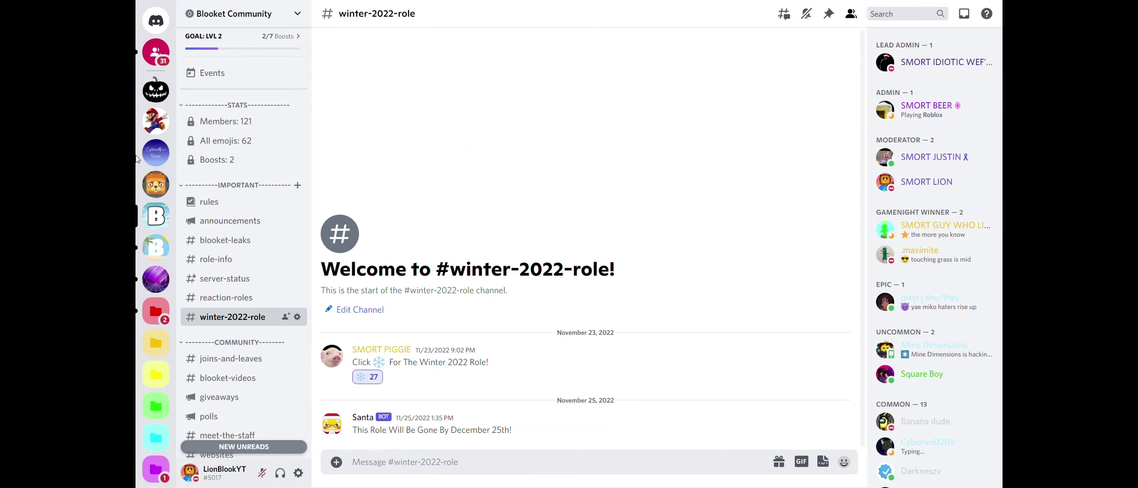
Step: Switch to the Blooket Island server to view its blooket-giveaways channel
click(156, 246)
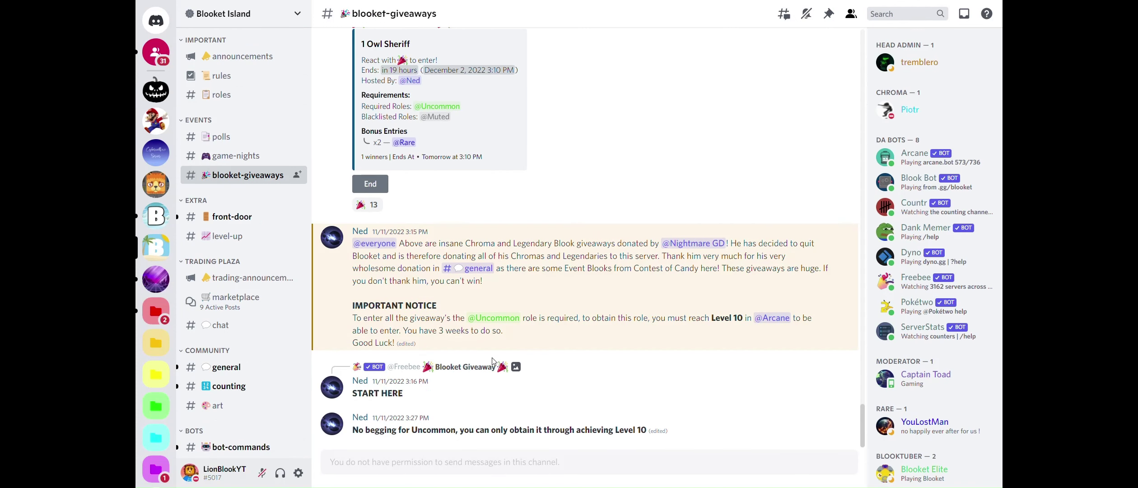
scroll(244, 325, up, 3)
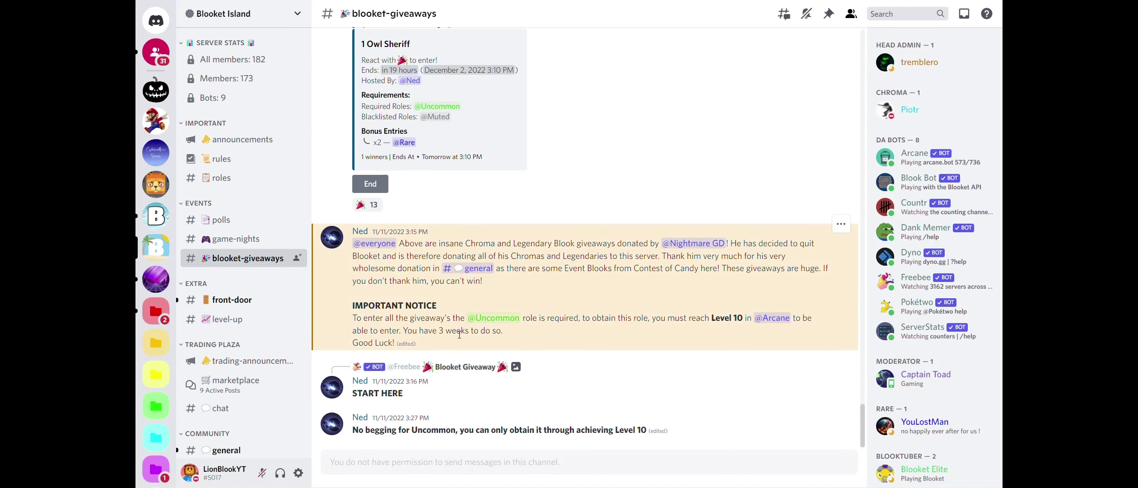
scroll(456, 334, up, 1)
scroll(456, 334, up, 3)
scroll(428, 169, up, 5)
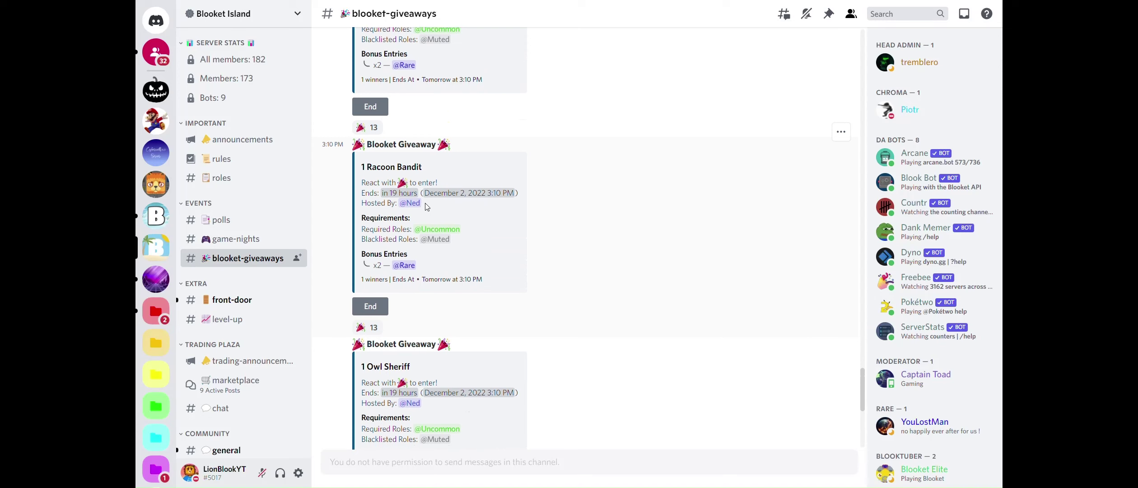
scroll(426, 206, up, 2)
scroll(425, 206, up, 2)
scroll(426, 206, up, 2)
scroll(425, 206, up, 2)
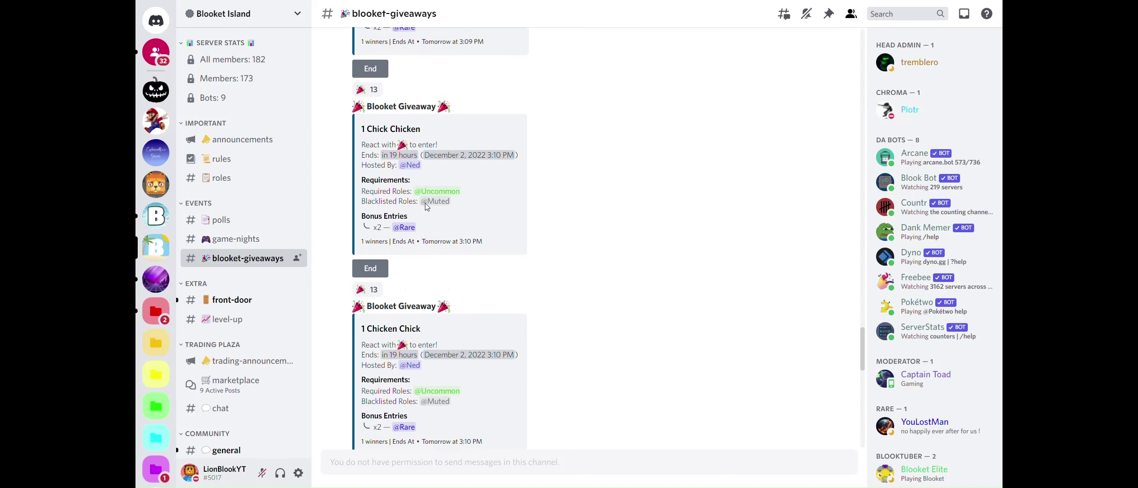
scroll(425, 206, up, 2)
scroll(426, 206, up, 2)
scroll(426, 207, up, 2)
scroll(426, 206, up, 2)
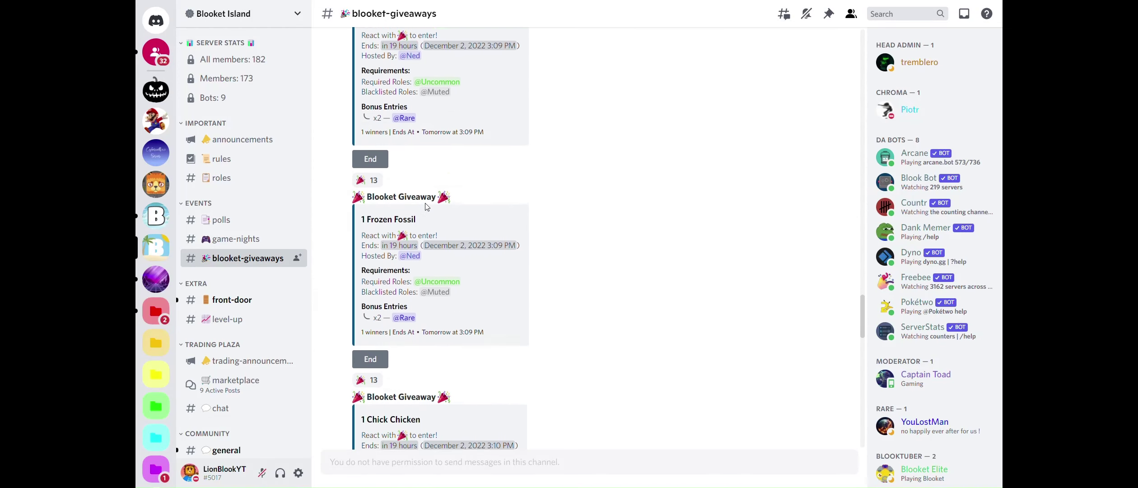
scroll(425, 207, up, 2)
scroll(425, 206, up, 2)
scroll(425, 206, up, 2)
scroll(425, 207, up, 2)
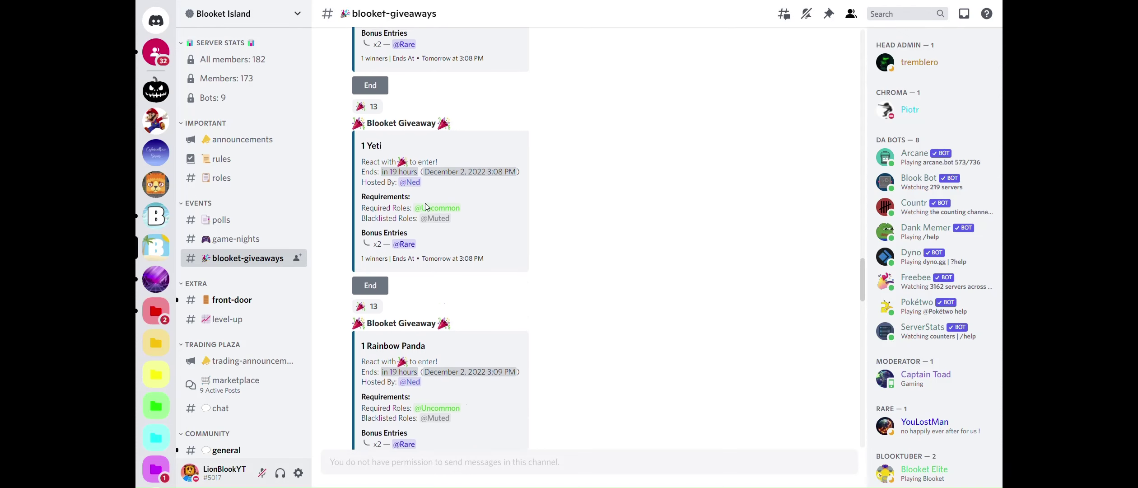
scroll(425, 207, up, 2)
scroll(425, 206, up, 2)
scroll(425, 206, up, 2)
scroll(425, 207, up, 3)
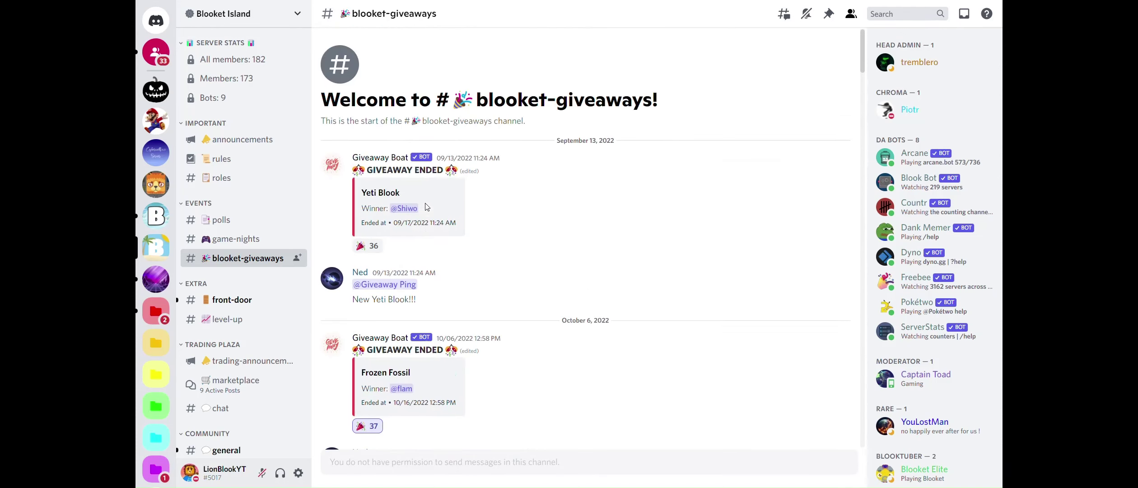
scroll(425, 206, down, 2)
scroll(425, 206, up, 1)
scroll(425, 206, up, 2)
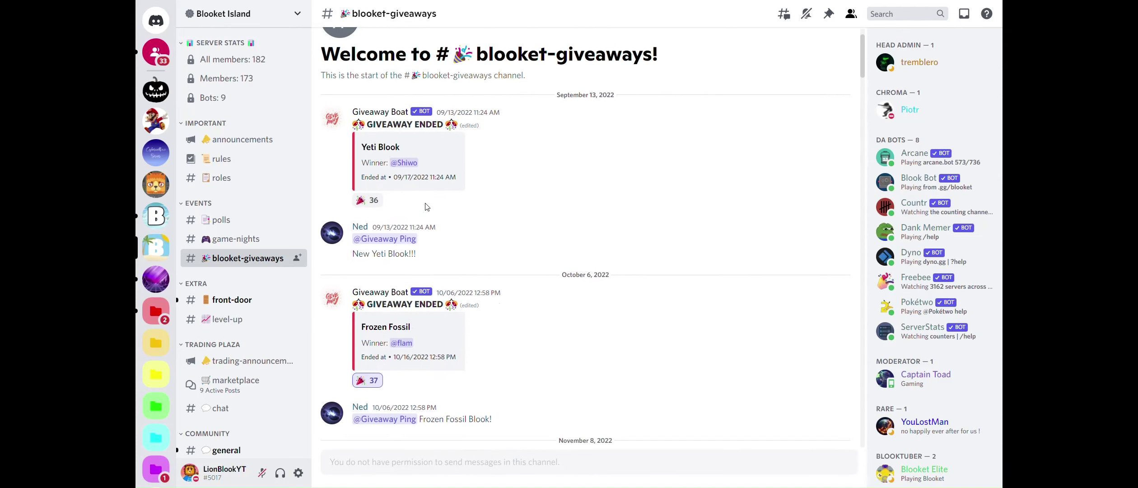
scroll(425, 207, down, 5)
scroll(425, 207, down, 3)
scroll(426, 327, down, 3)
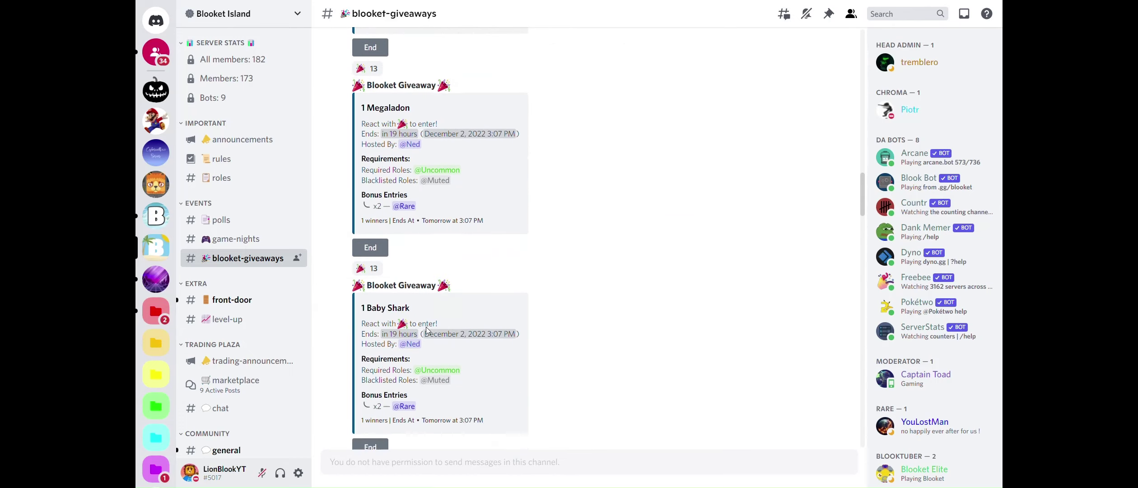
scroll(425, 326, down, 3)
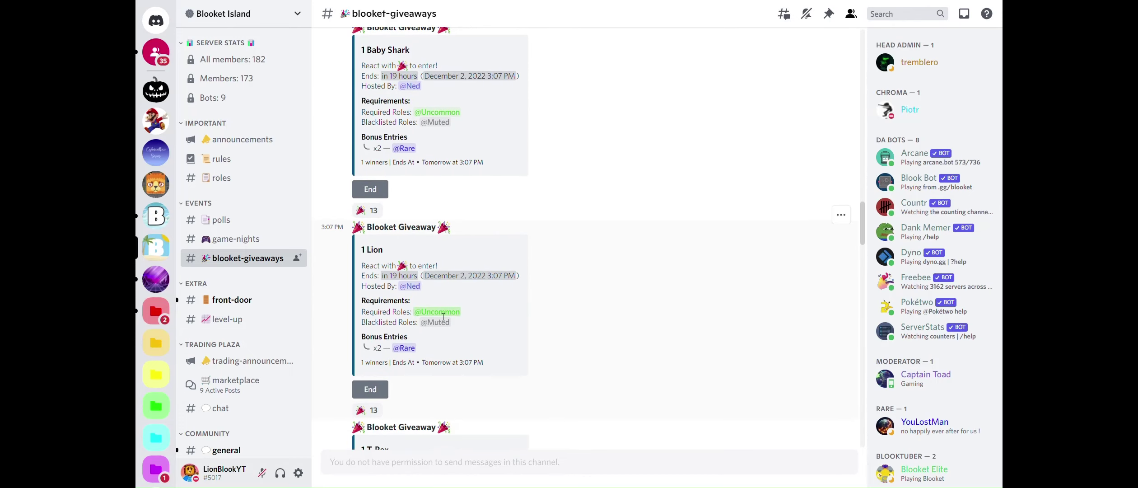
scroll(419, 303, down, 3)
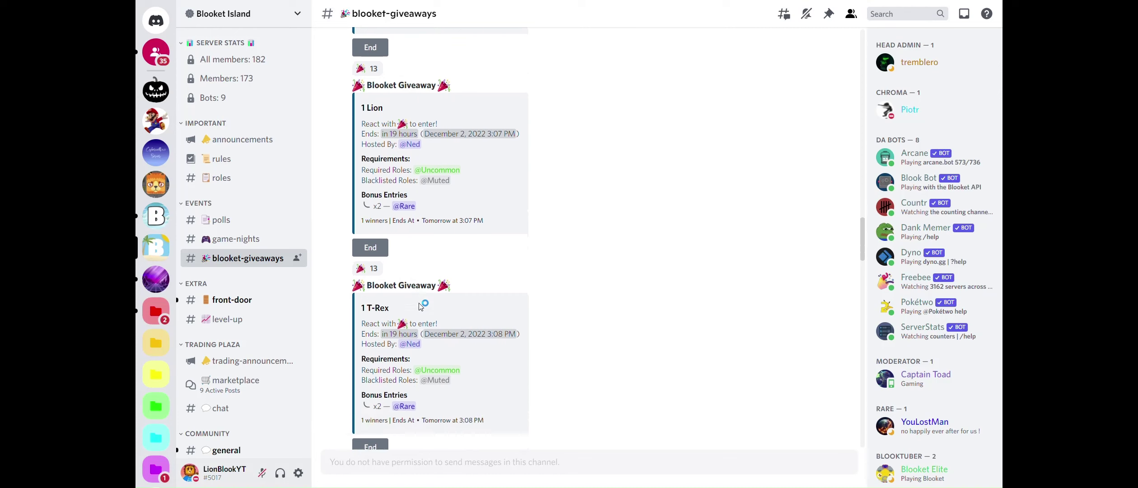
scroll(213, 320, down, 3)
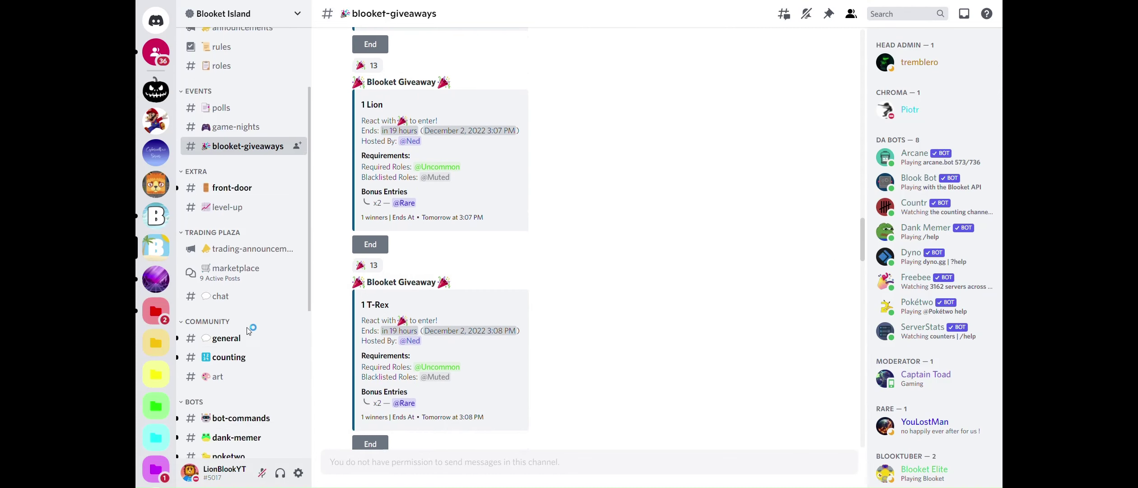
scroll(231, 324, down, 4)
scroll(251, 328, down, 1)
mouse_move(240, 219)
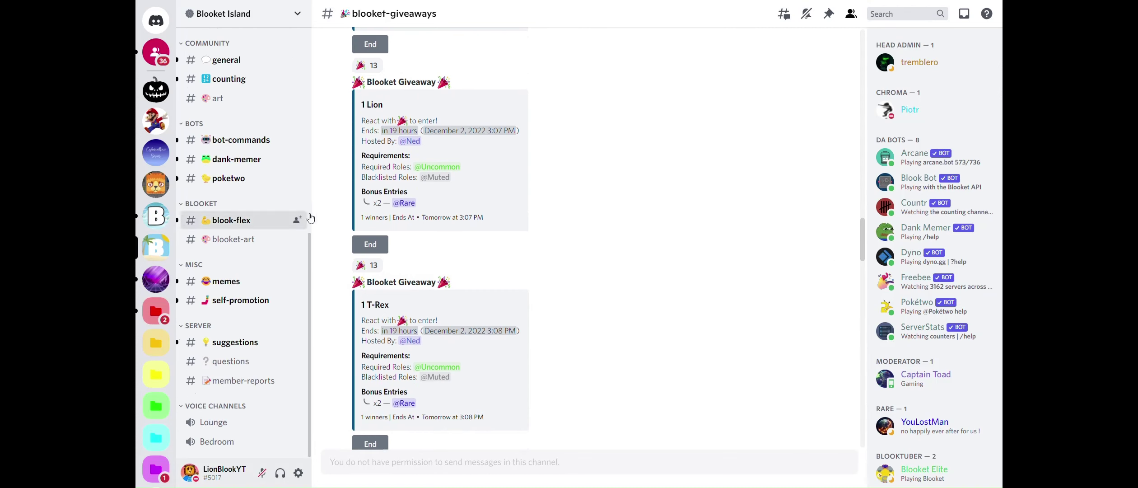